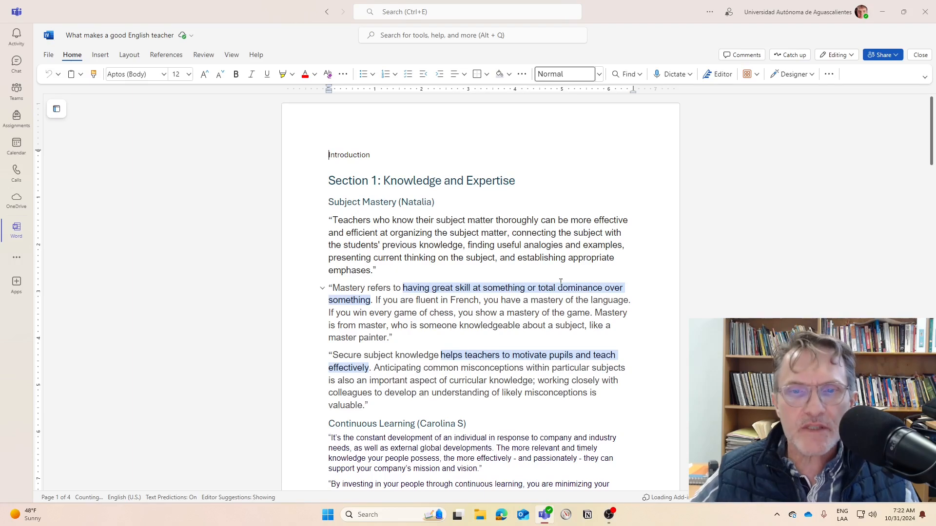
# Show the navigation pane with the document's headings and return to the beginning of the document
pyautogui.scroll(-5, 462, 296)
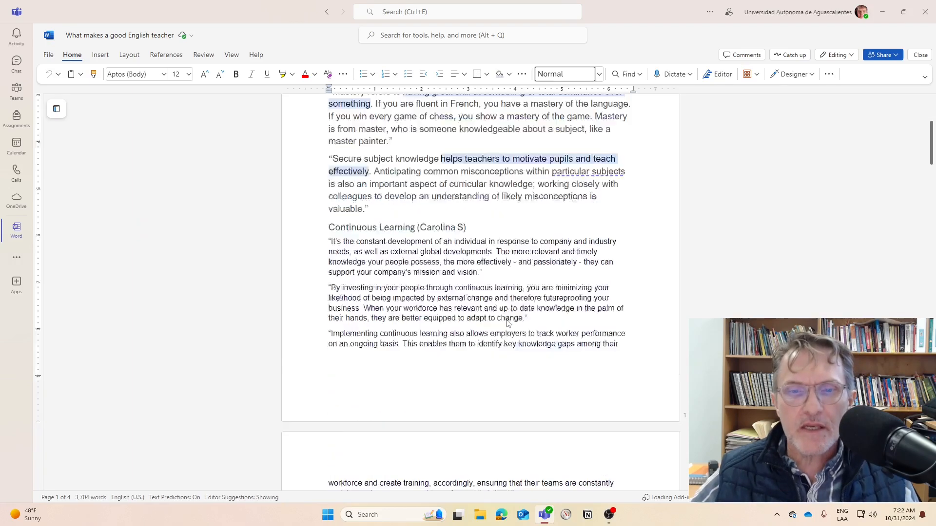
pyautogui.click(235, 57)
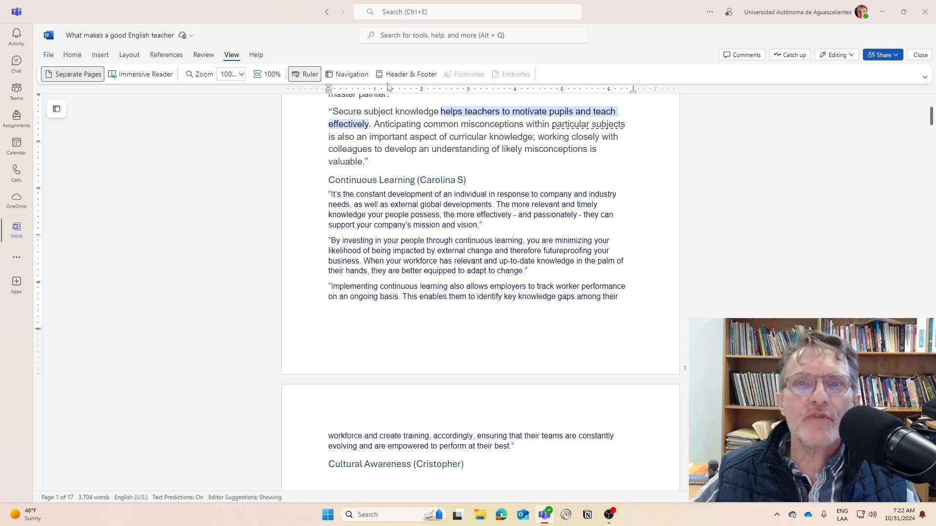
pyautogui.click(354, 77)
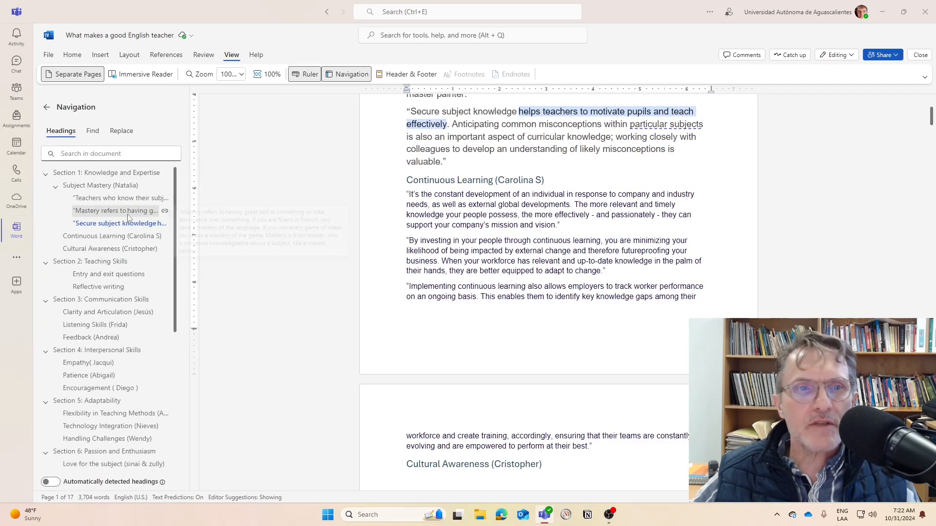
pyautogui.scroll(3, 561, 205)
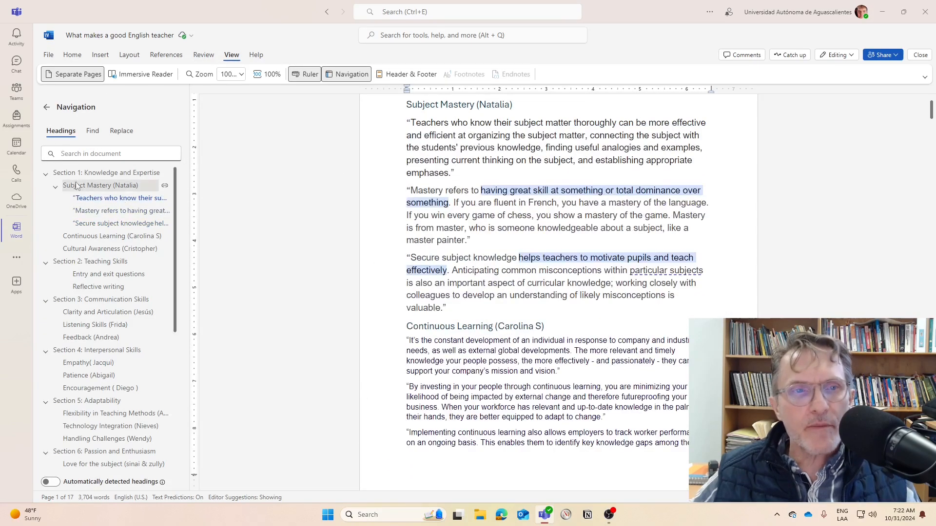
pyautogui.scroll(2, 510, 205)
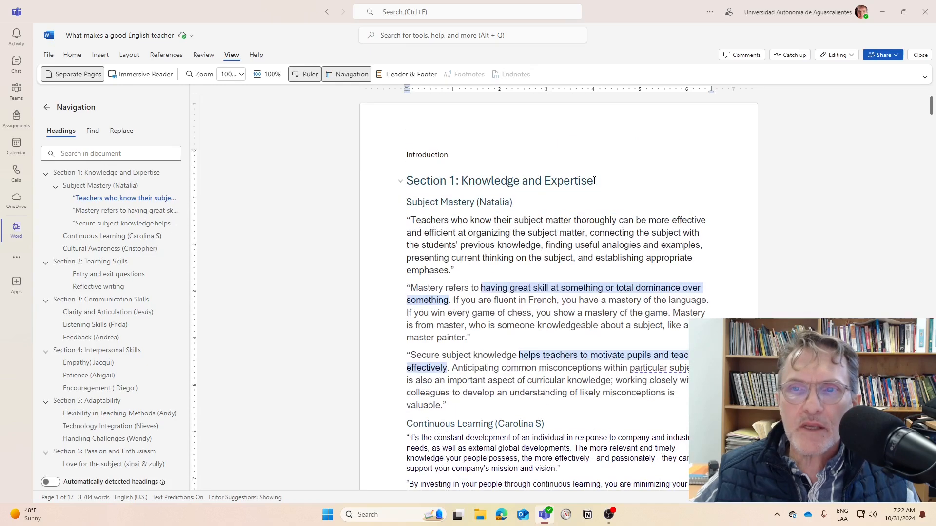
# Check the heading styles applied to "Section 1: Knowledge and Expertise" and to the Subject Mastery subheading
pyautogui.moveTo(594, 180); pyautogui.dragTo(389, 182)
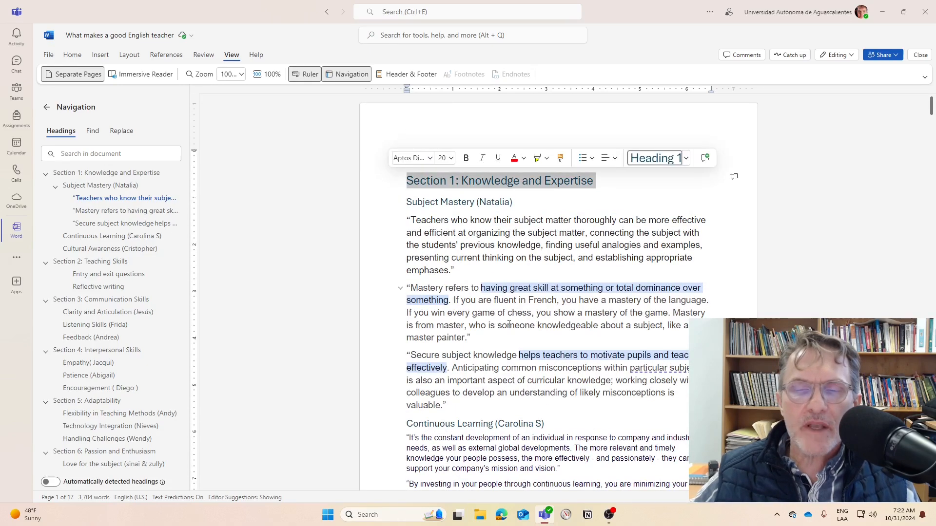
pyautogui.click(573, 180)
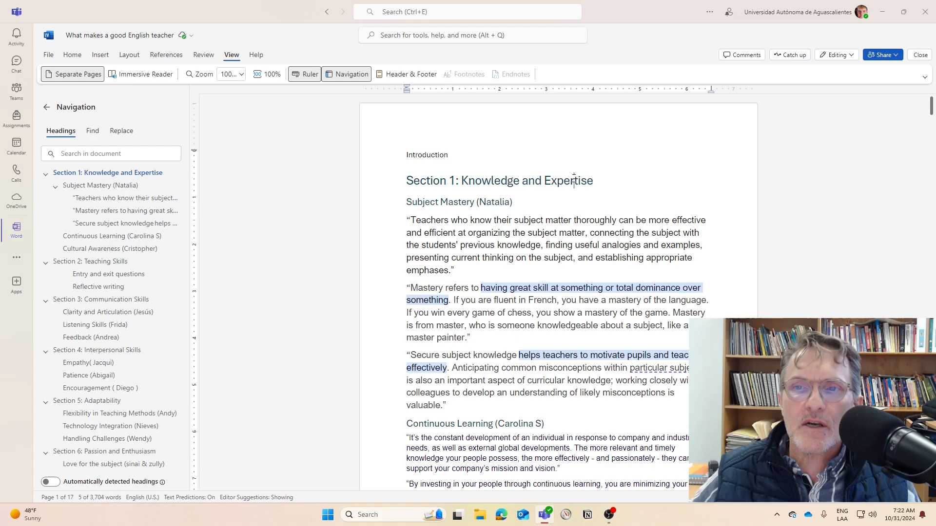
pyautogui.moveTo(604, 181); pyautogui.dragTo(384, 192)
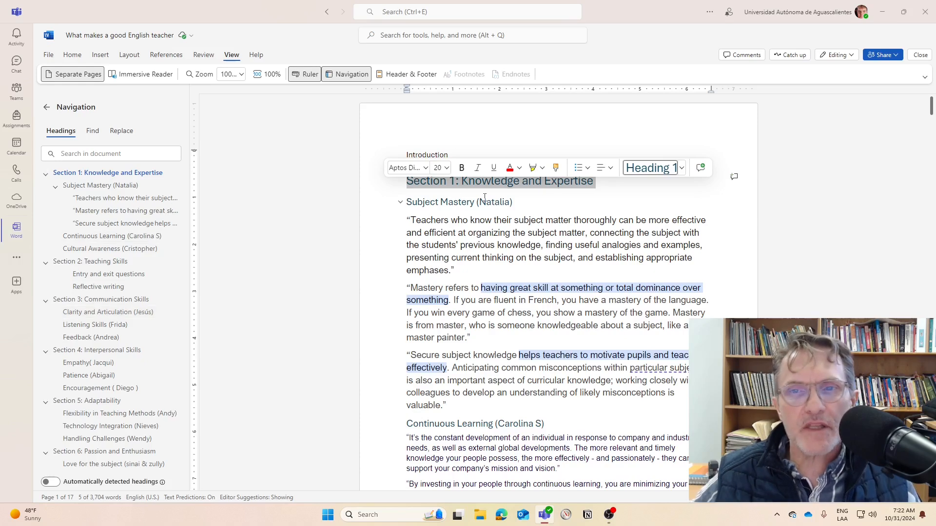
pyautogui.click(101, 186)
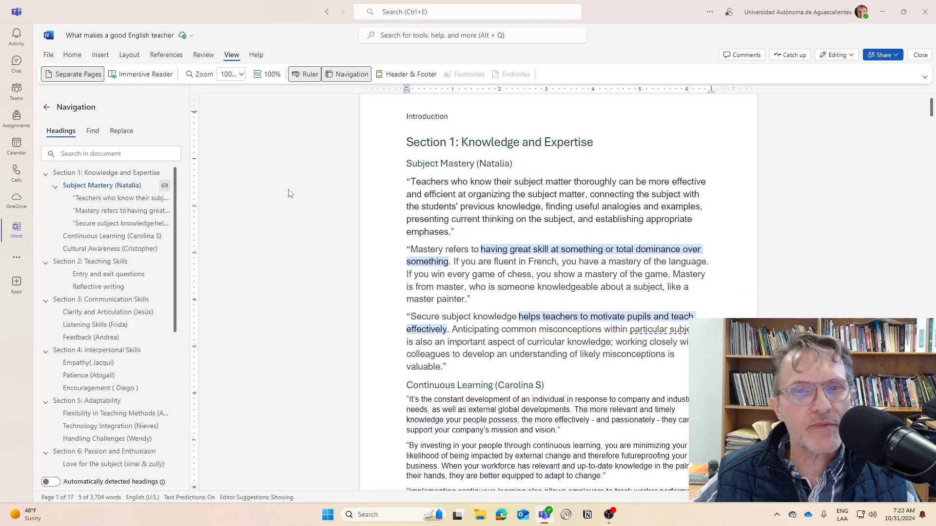
pyautogui.moveTo(508, 164); pyautogui.dragTo(406, 164)
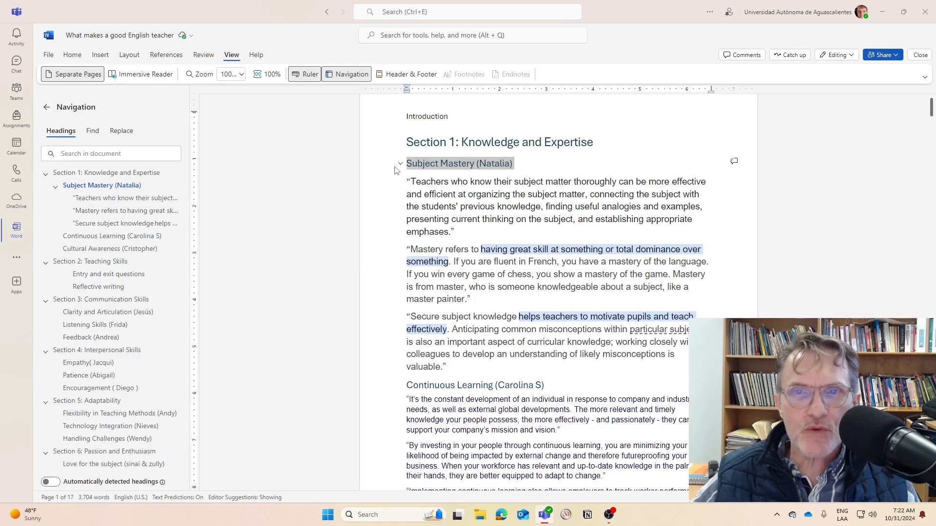
pyautogui.click(449, 201)
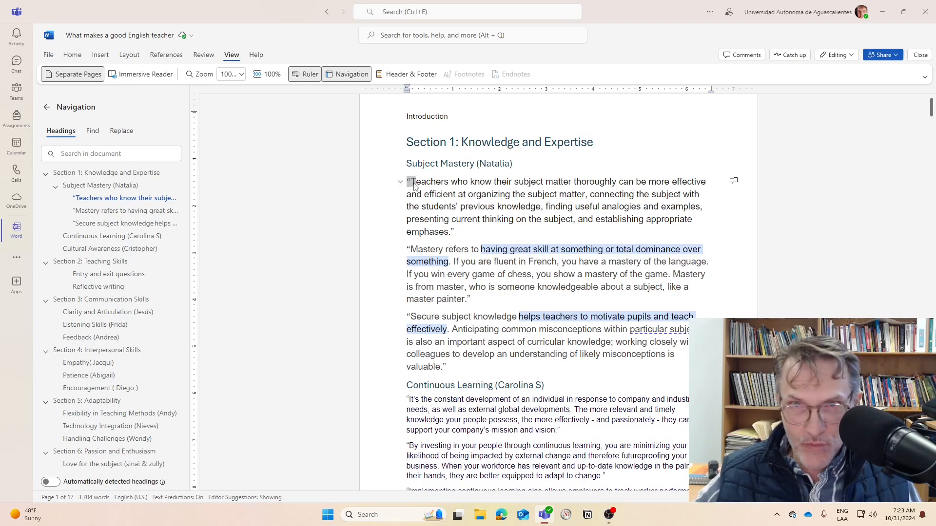
# Set the font of the three quoted paragraphs under Subject Mastery to Calibri, size 11
pyautogui.moveTo(408, 182); pyautogui.dragTo(471, 226)
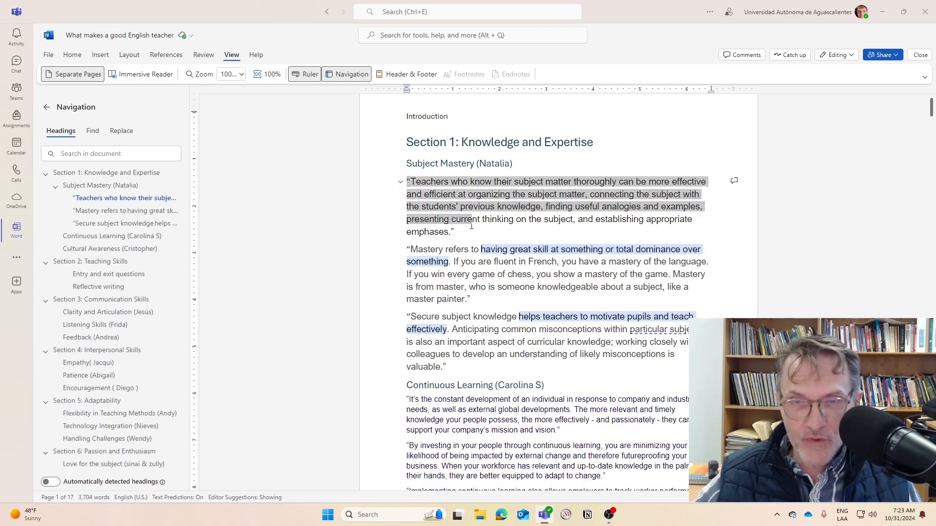
pyautogui.click(435, 197)
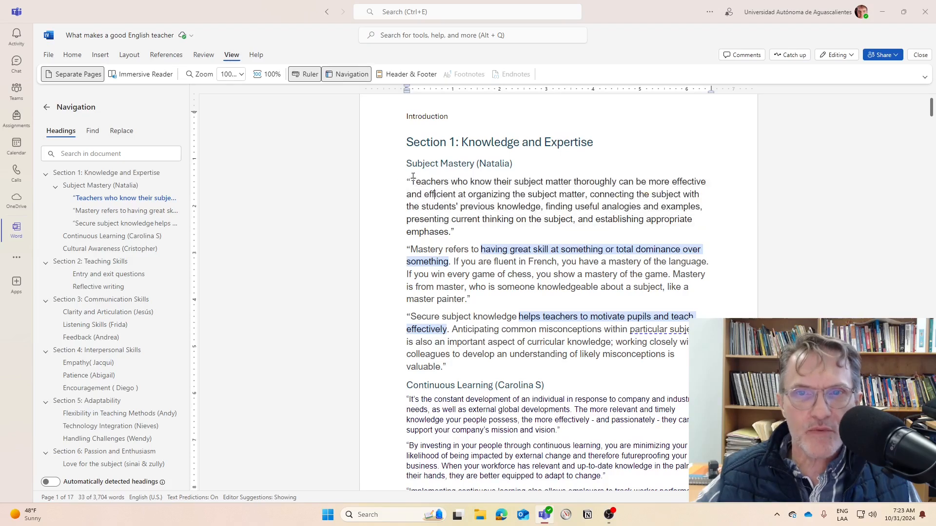
pyautogui.moveTo(408, 181); pyautogui.dragTo(573, 366)
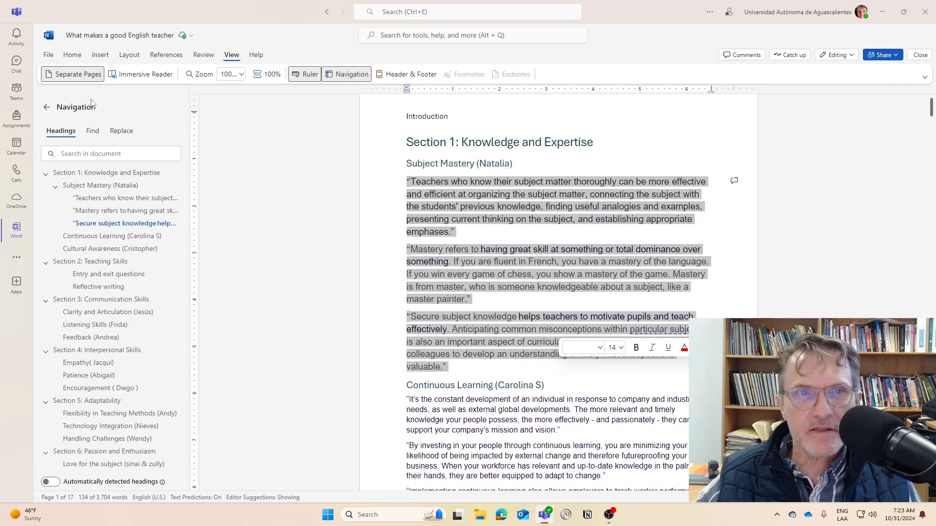
pyautogui.click(474, 230)
pyautogui.moveTo(408, 182); pyautogui.dragTo(468, 362)
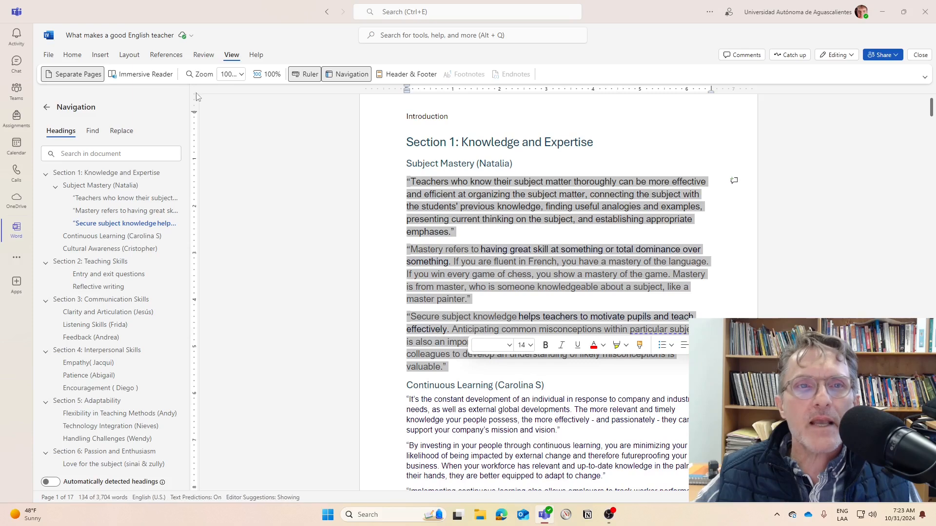
pyautogui.click(68, 57)
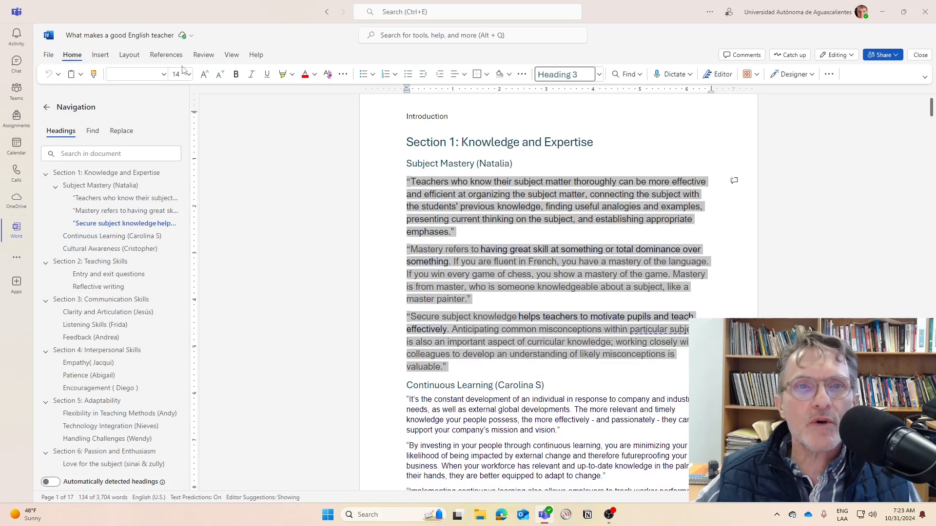
pyautogui.click(164, 74)
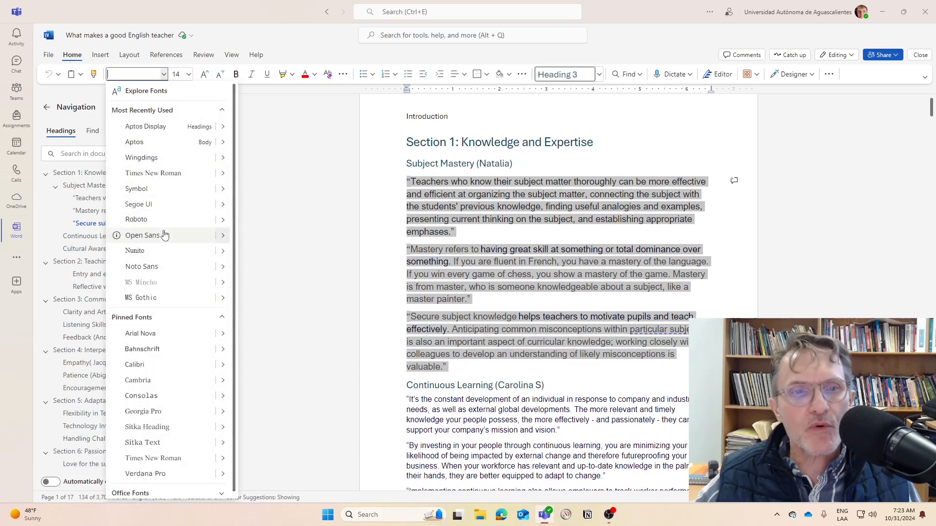
pyautogui.click(151, 365)
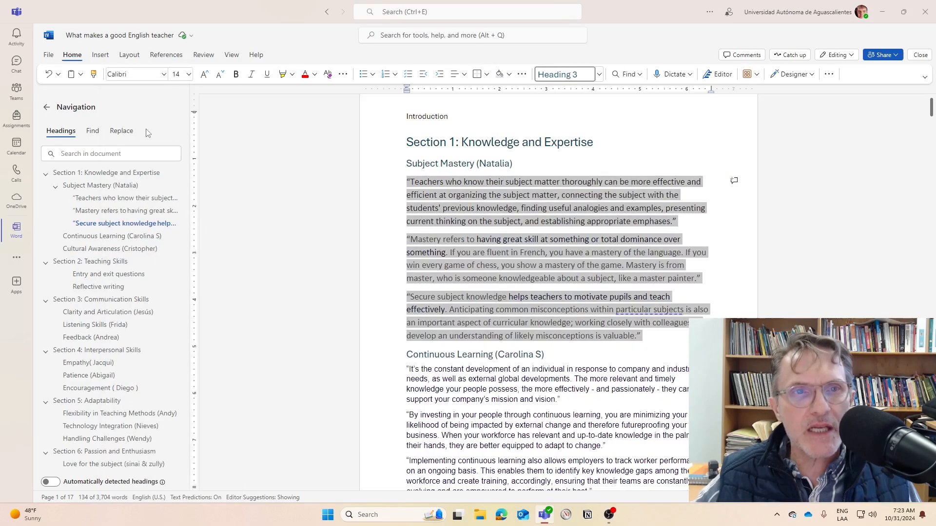
pyautogui.click(190, 74)
pyautogui.click(180, 138)
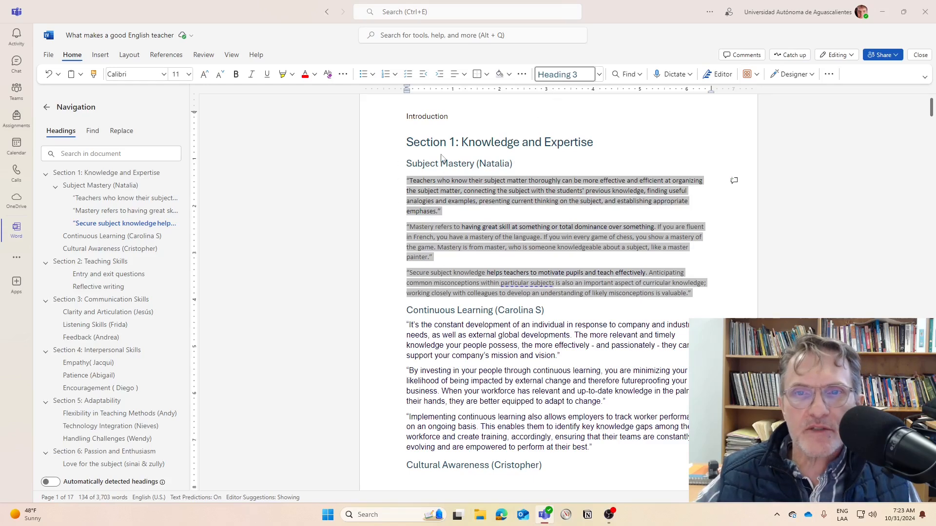
# Look at the available paragraph styles, and collapse and expand the Section 1 and Subject Mastery headings to check their hierarchy
pyautogui.click(599, 74)
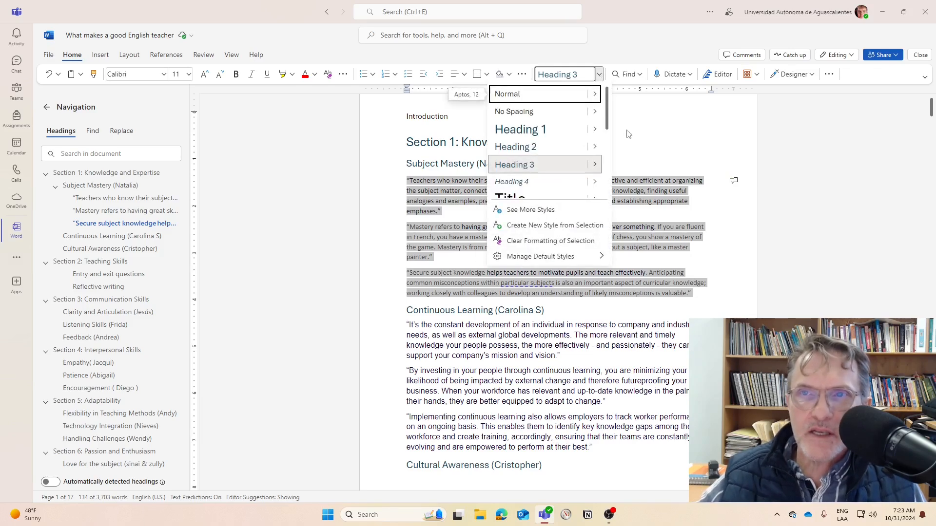
pyautogui.press('Escape')
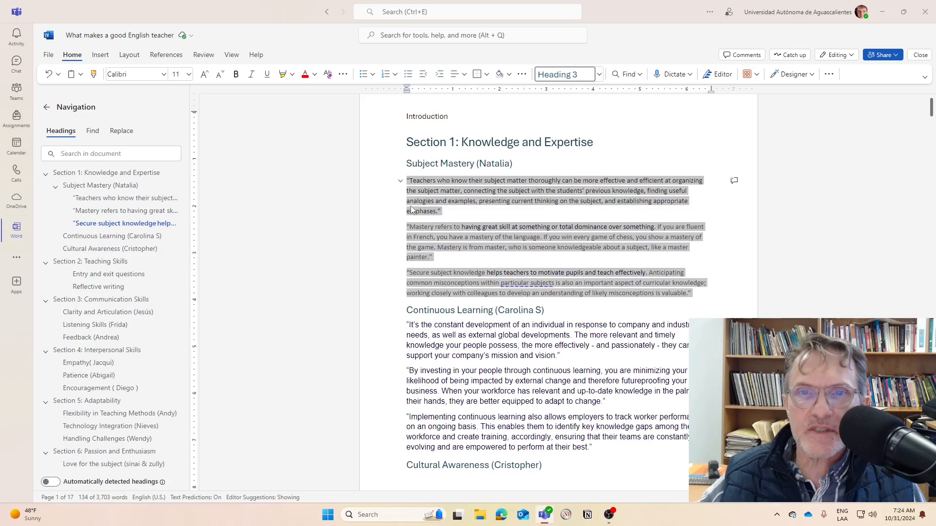
pyautogui.click(400, 182)
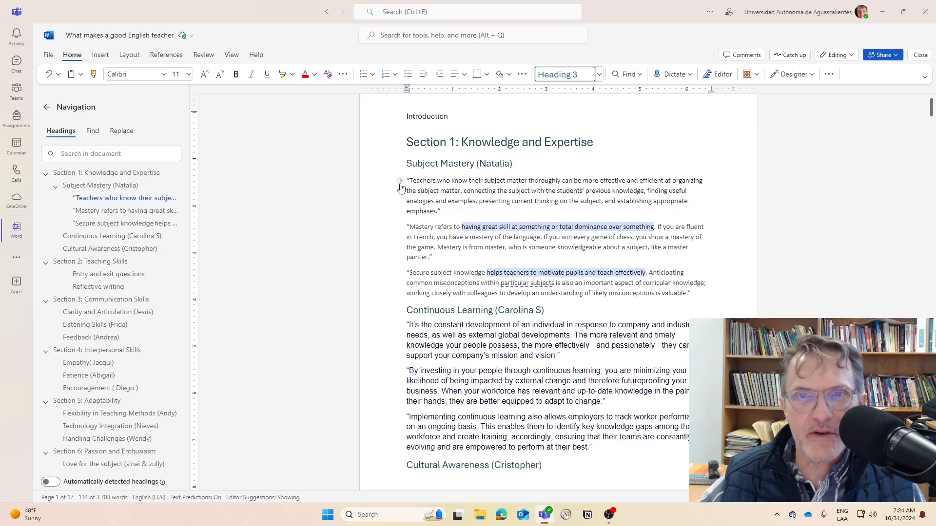
pyautogui.click(400, 182)
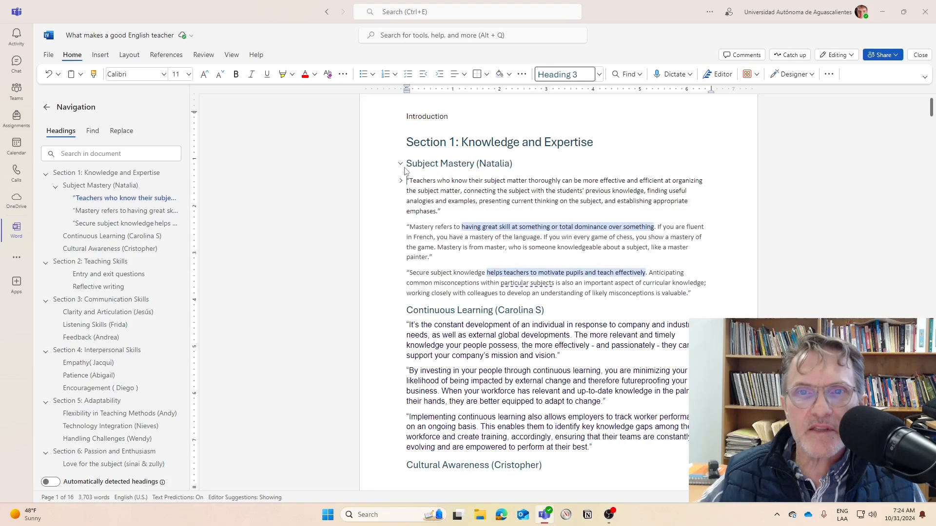
pyautogui.click(401, 165)
pyautogui.click(400, 166)
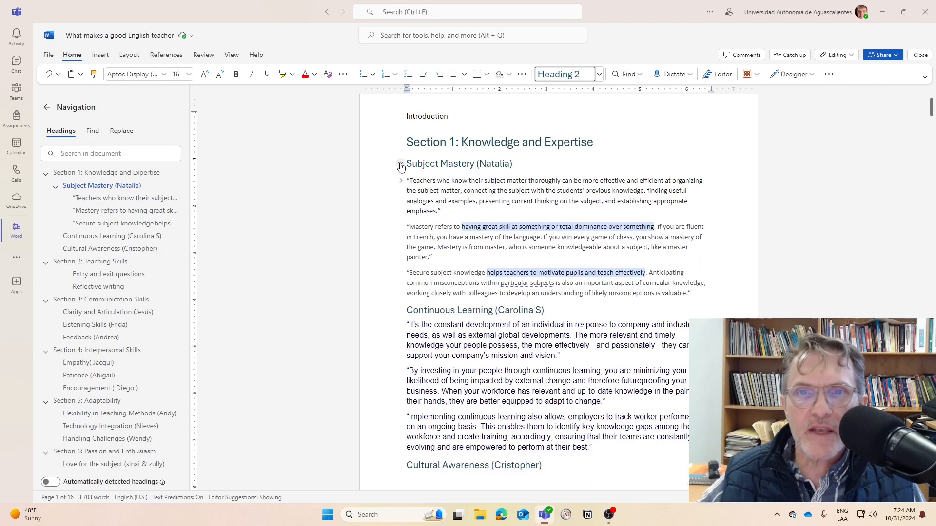
pyautogui.click(400, 142)
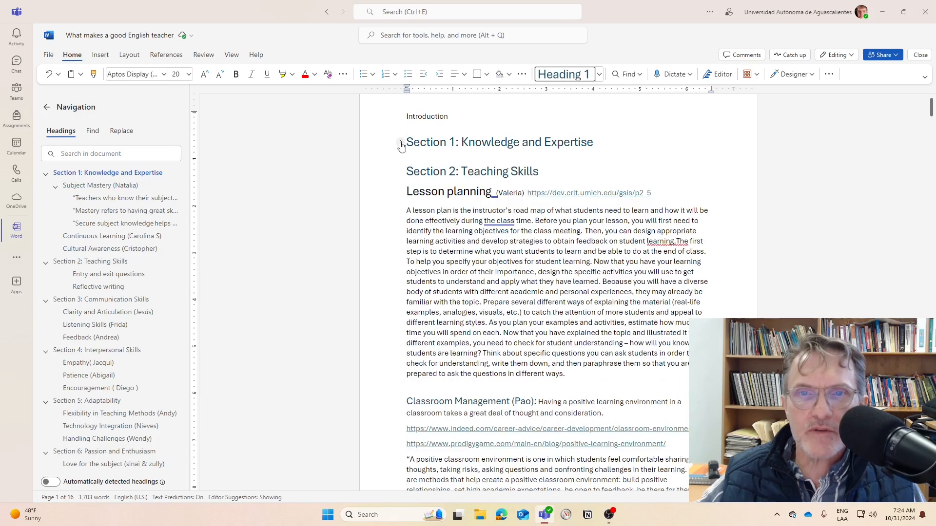
pyautogui.click(399, 144)
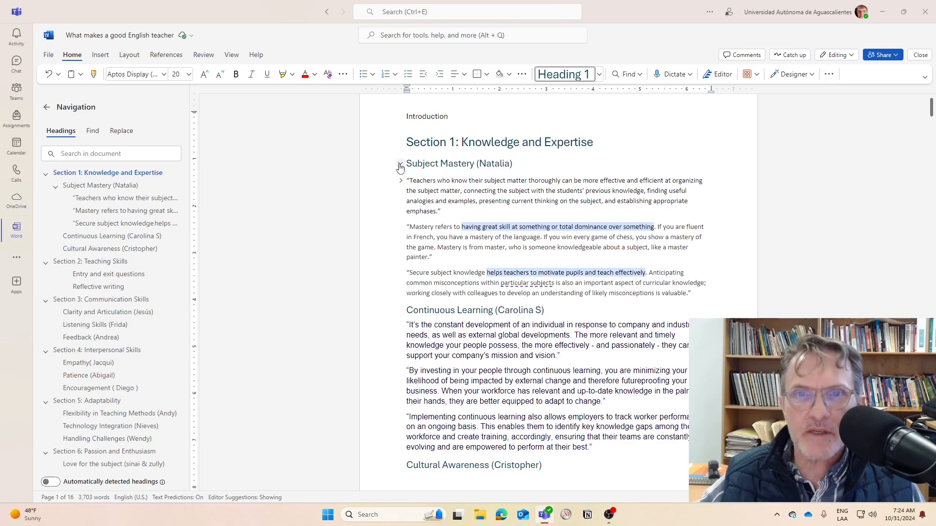
pyautogui.click(400, 163)
pyautogui.click(400, 163)
# Apply the Normal style to the three quoted paragraphs under Subject Mastery
pyautogui.click(418, 191)
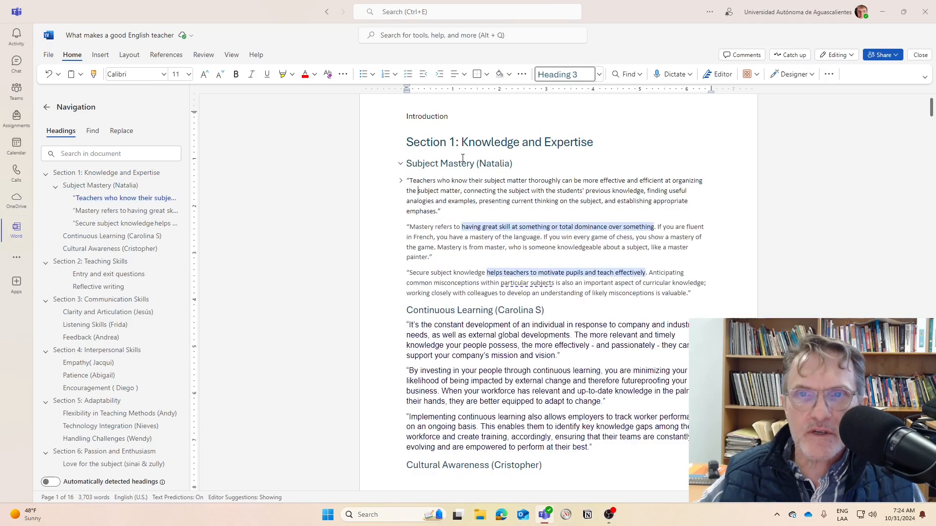
pyautogui.moveTo(413, 183); pyautogui.dragTo(422, 189)
pyautogui.click(415, 192)
pyautogui.moveTo(407, 180); pyautogui.dragTo(708, 289)
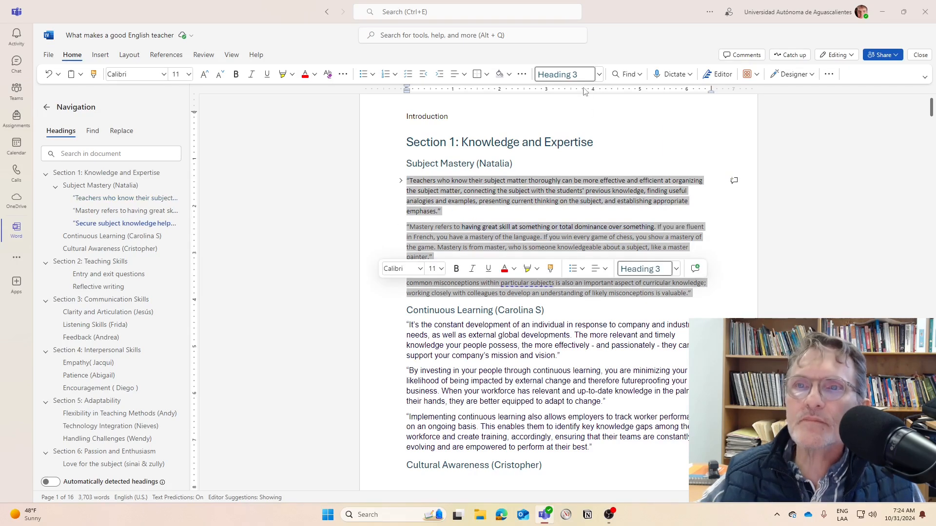
pyautogui.click(599, 77)
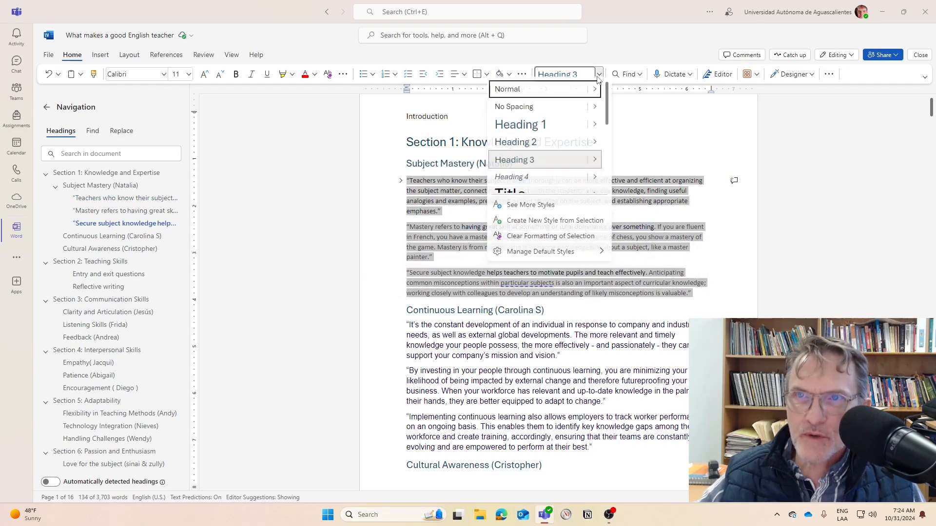
pyautogui.click(512, 89)
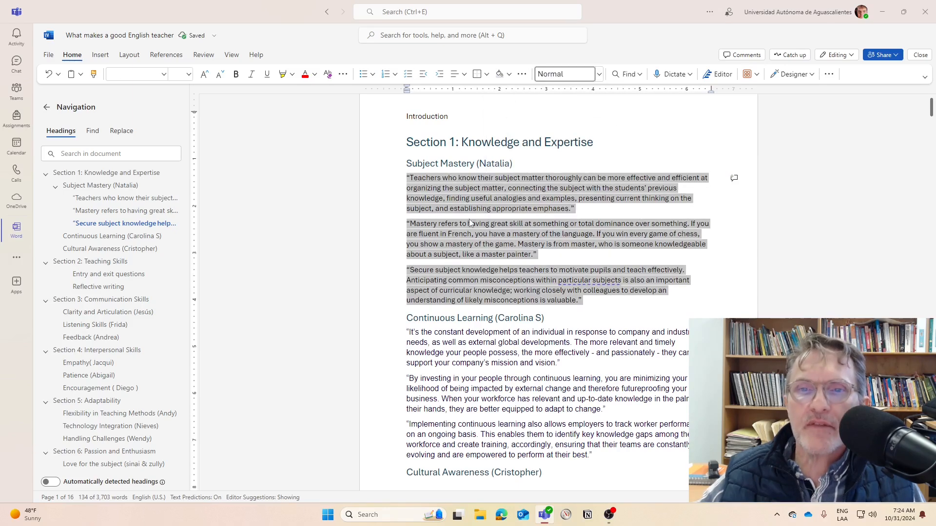
pyautogui.click(533, 254)
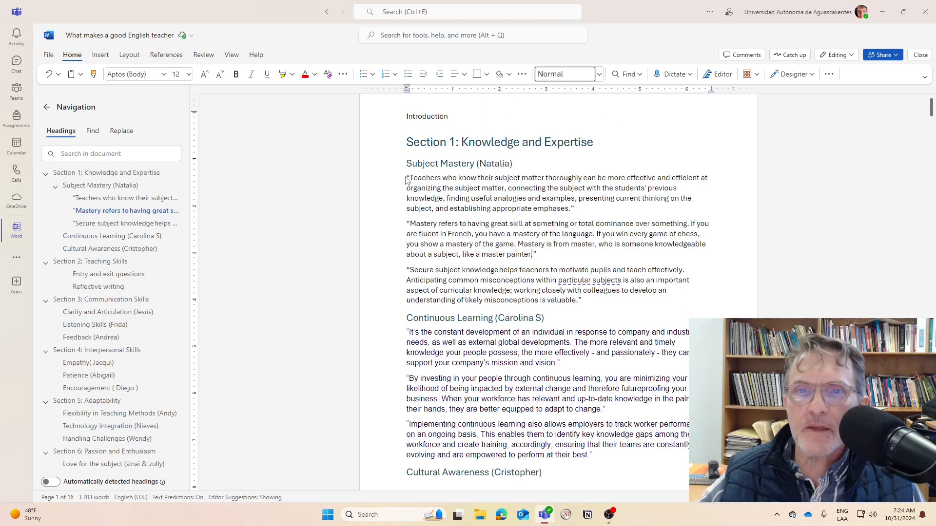
# Change the three Normal-style paragraphs under Subject Mastery to Calibri at size 11
pyautogui.moveTo(407, 177); pyautogui.dragTo(584, 285)
pyautogui.moveTo(618, 311); pyautogui.dragTo(618, 311)
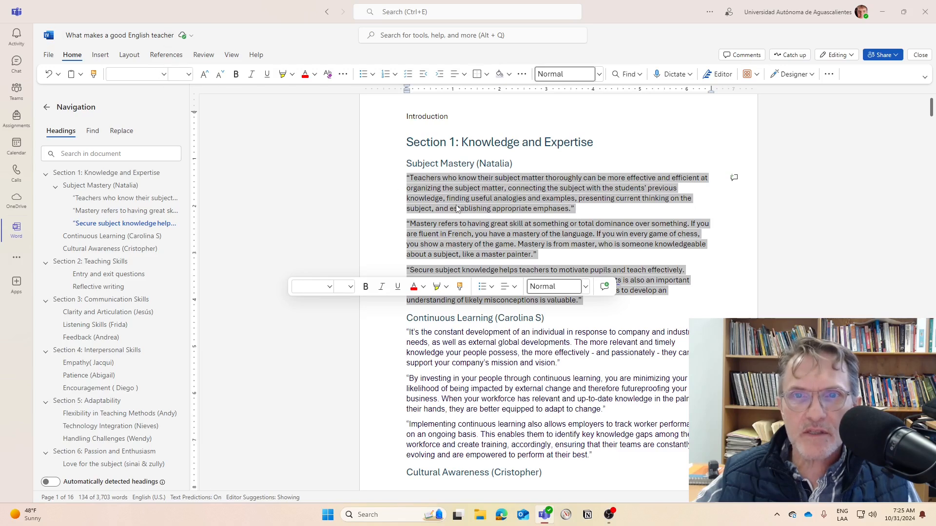
pyautogui.click(164, 74)
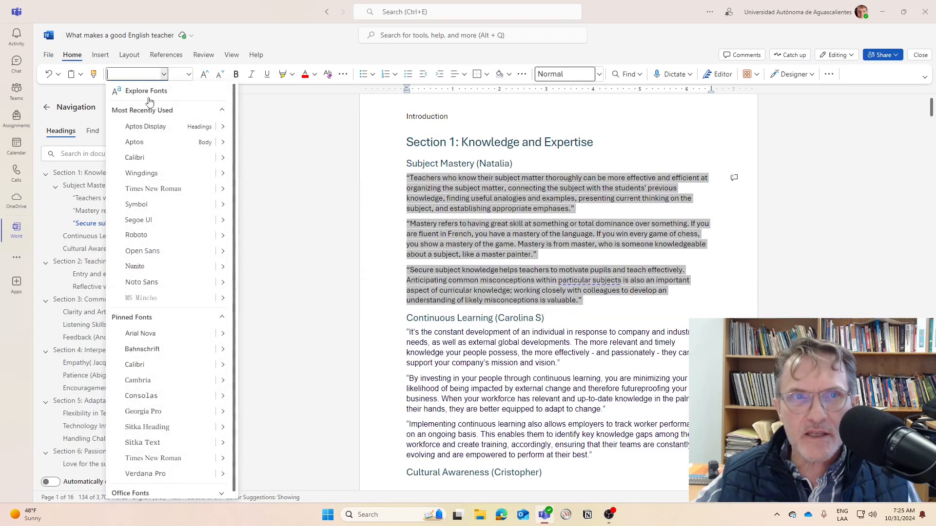
pyautogui.click(139, 158)
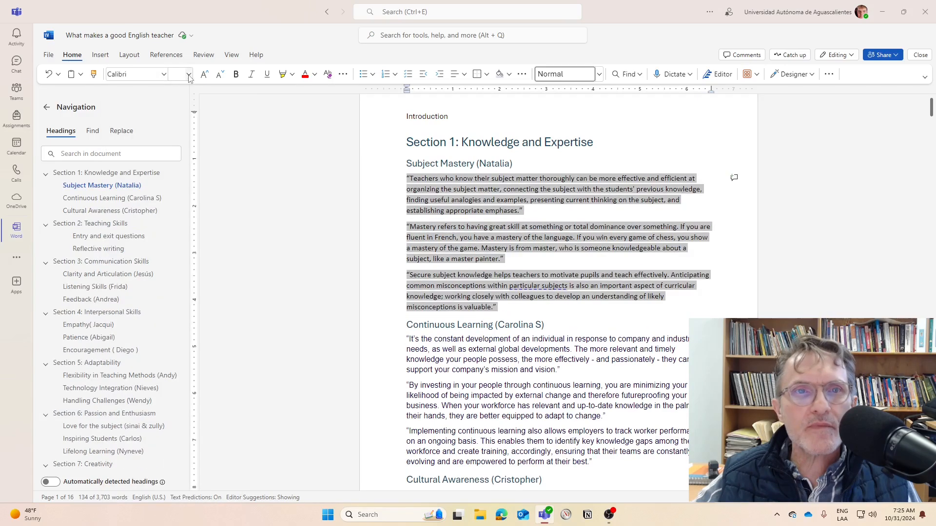
pyautogui.click(188, 74)
pyautogui.click(179, 137)
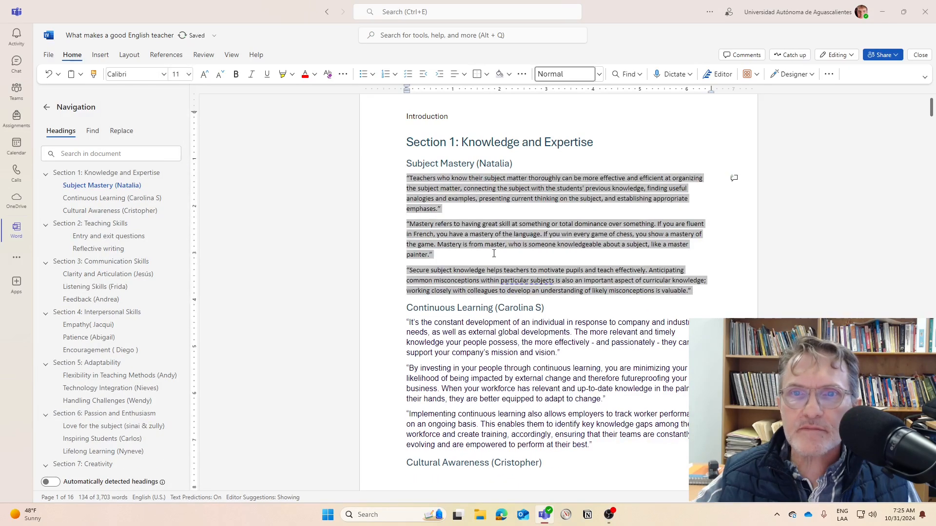
# Compare the font and style of the quoted paragraphs under Subject Mastery and Continuous Learning, and check the Subject Mastery heading's style
pyautogui.click(468, 208)
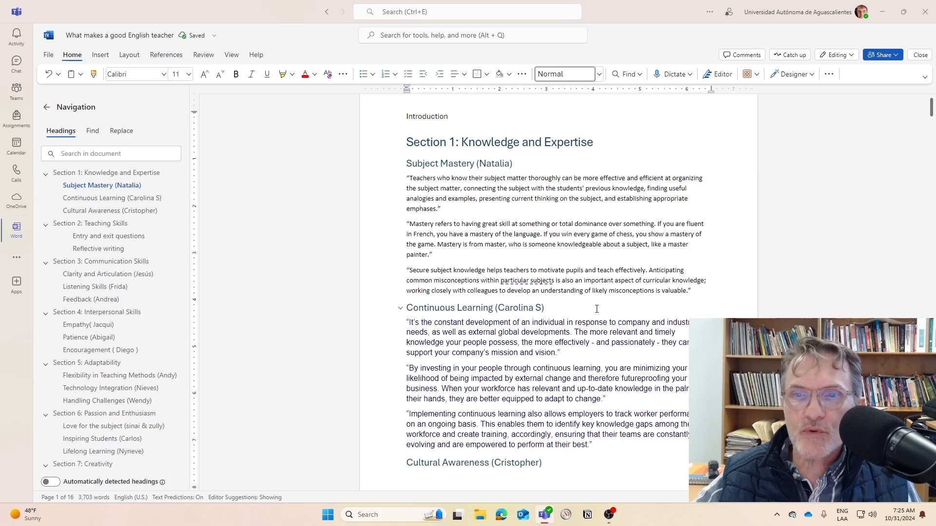
pyautogui.moveTo(692, 291); pyautogui.dragTo(410, 178)
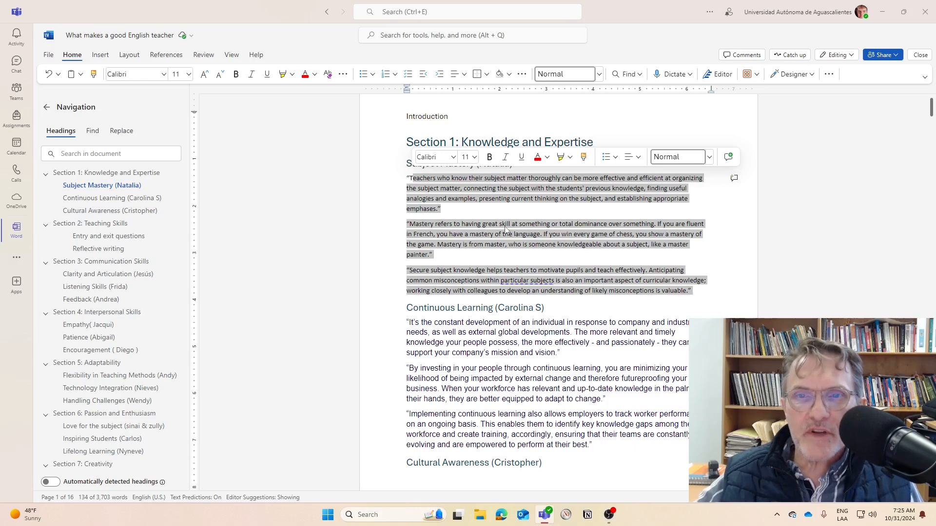
pyautogui.click(477, 212)
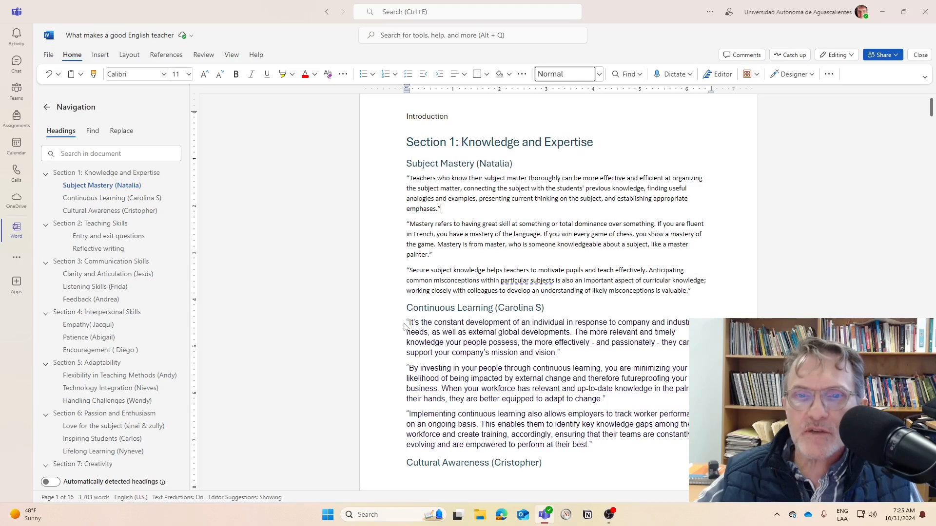
pyautogui.moveTo(409, 322); pyautogui.dragTo(601, 447)
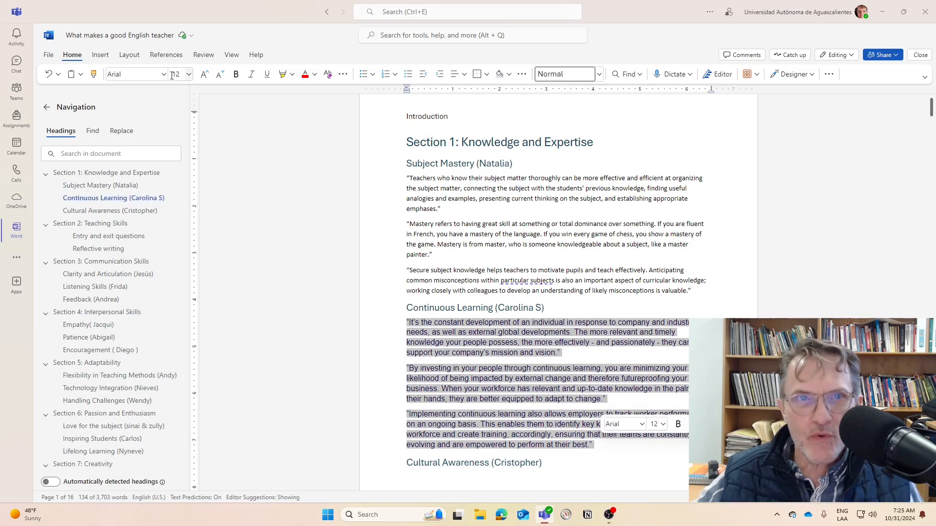
pyautogui.click(433, 234)
pyautogui.moveTo(404, 180); pyautogui.dragTo(695, 289)
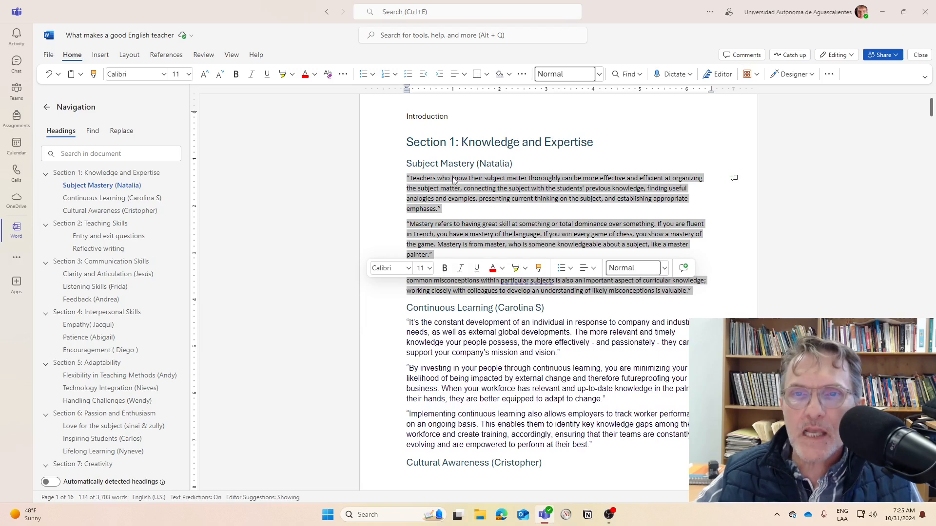
pyautogui.click(445, 157)
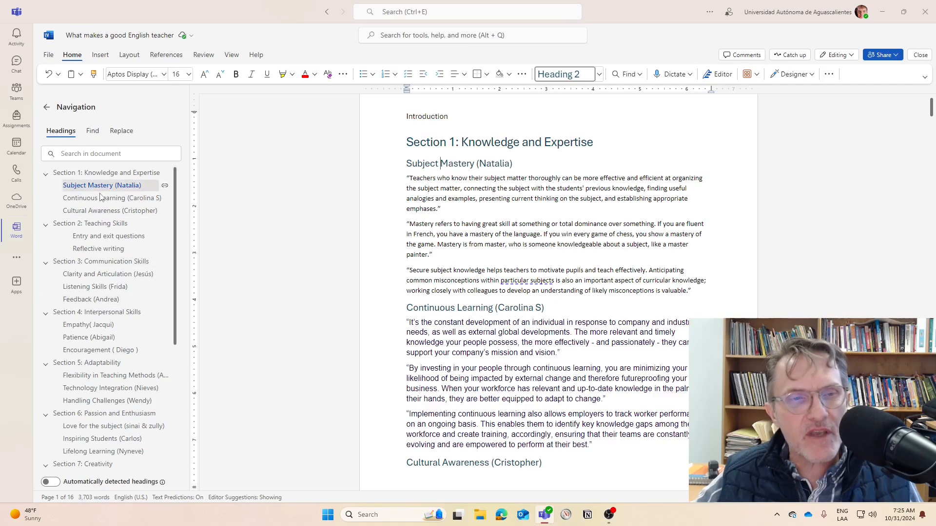
# Visit the headings and subheadings of Sections 7, 8 and 9 from the document outline to check their heading levels
pyautogui.scroll(-4, 95, 338)
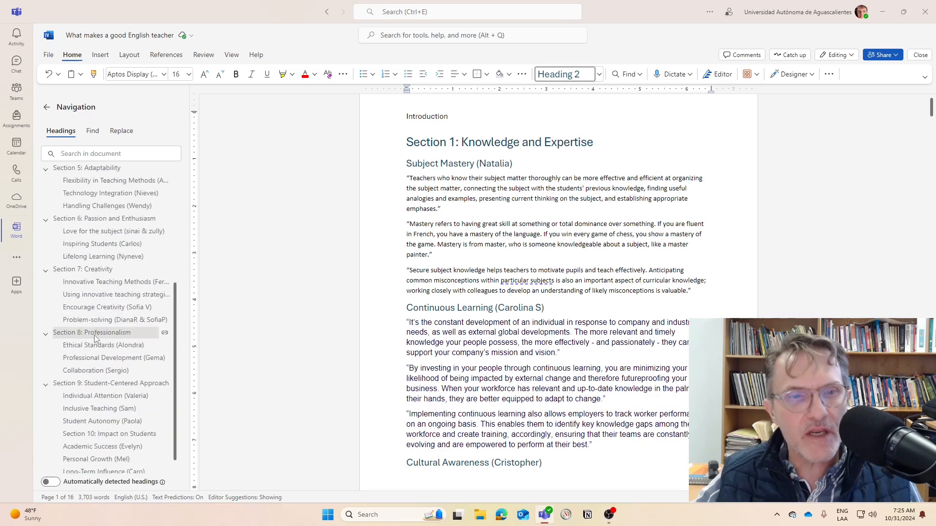
pyautogui.click(94, 333)
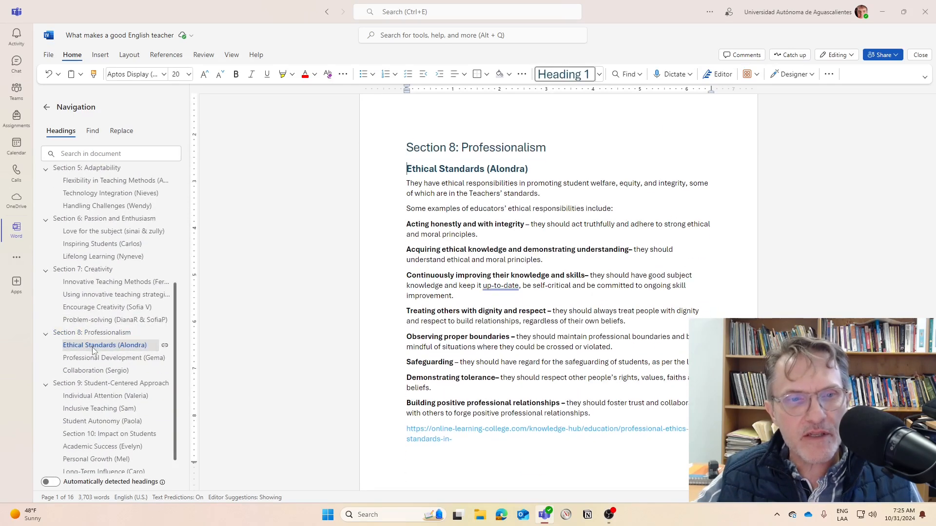
pyautogui.click(98, 345)
pyautogui.click(93, 367)
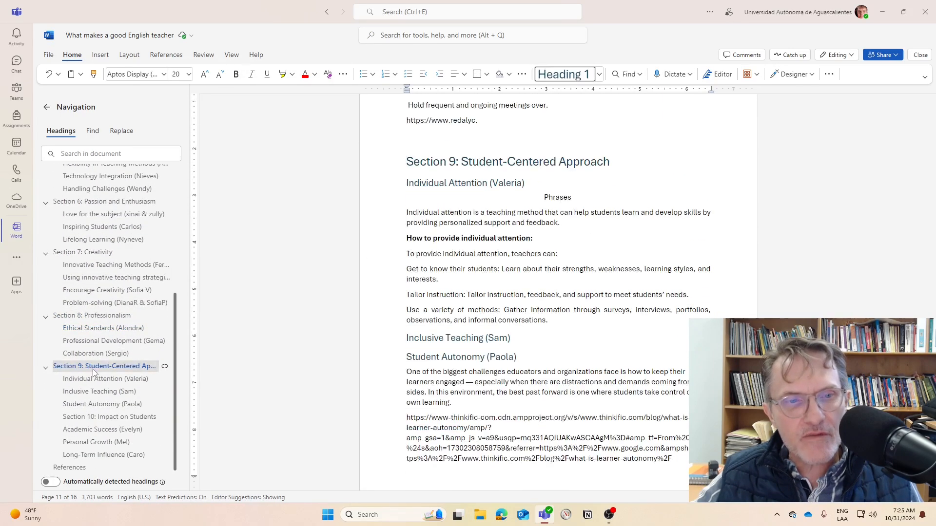
pyautogui.click(104, 380)
pyautogui.click(100, 391)
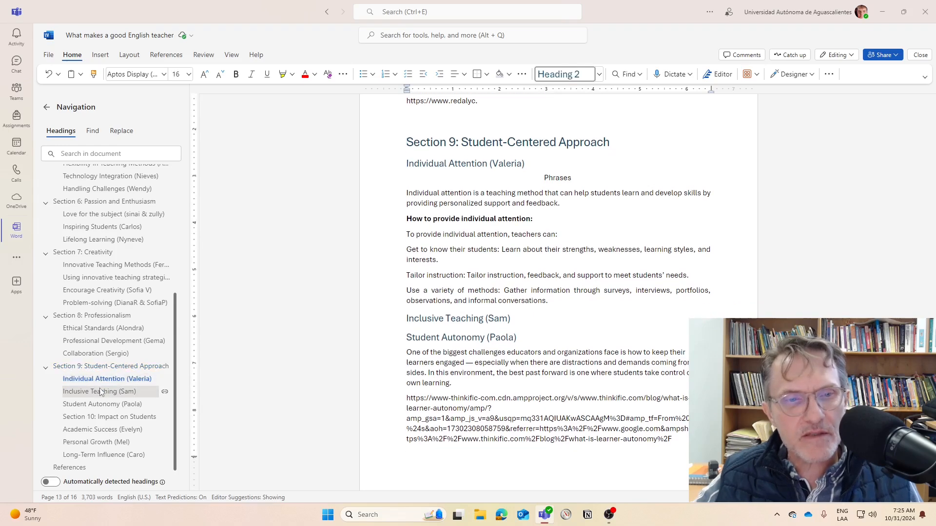
pyautogui.click(105, 265)
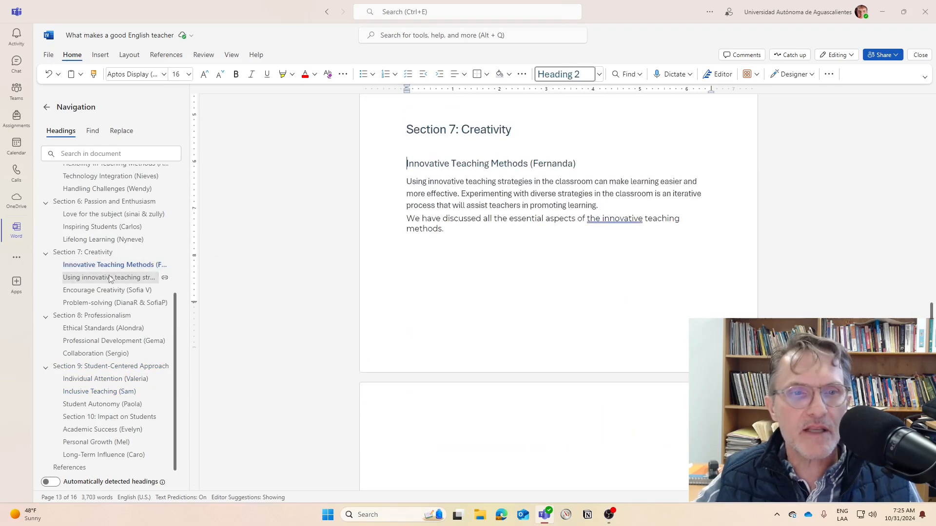
pyautogui.click(109, 279)
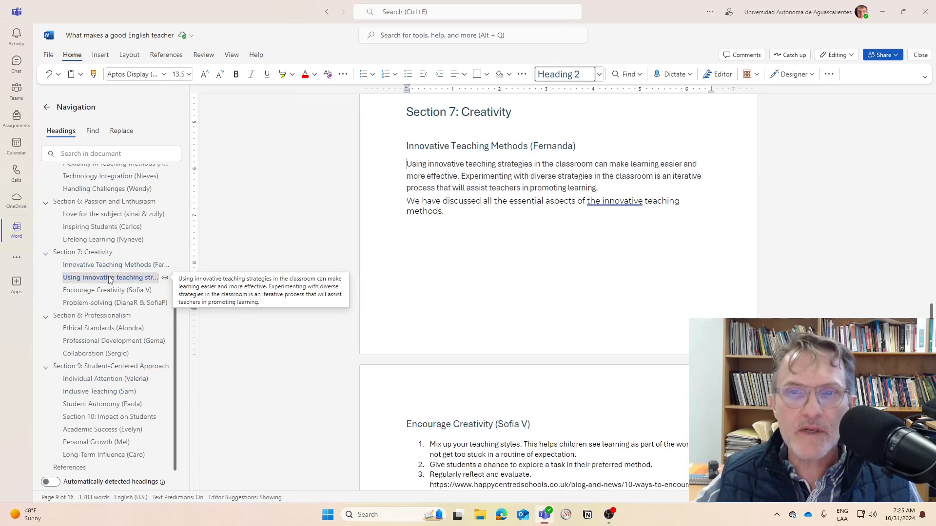
pyautogui.click(96, 317)
pyautogui.click(101, 354)
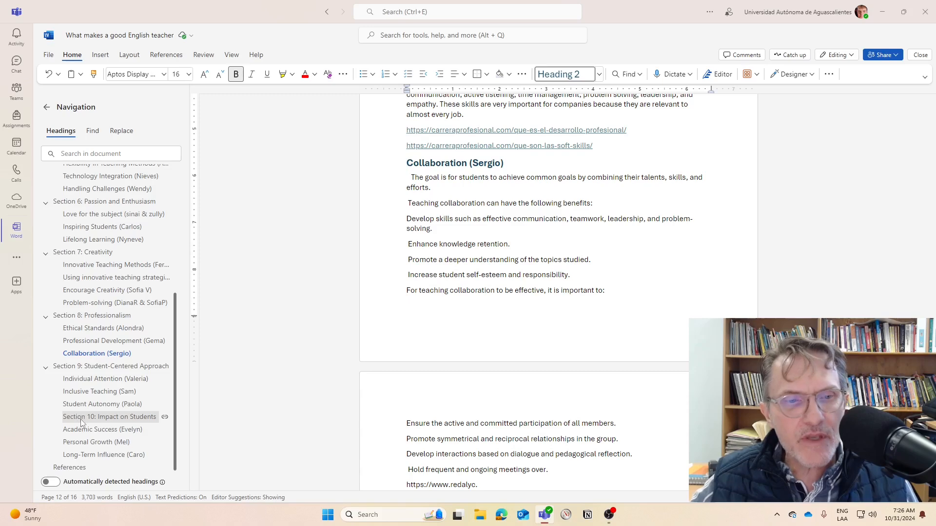
# Apply the Heading 1 style to the "Section 10: Impact on Students" heading
pyautogui.click(96, 404)
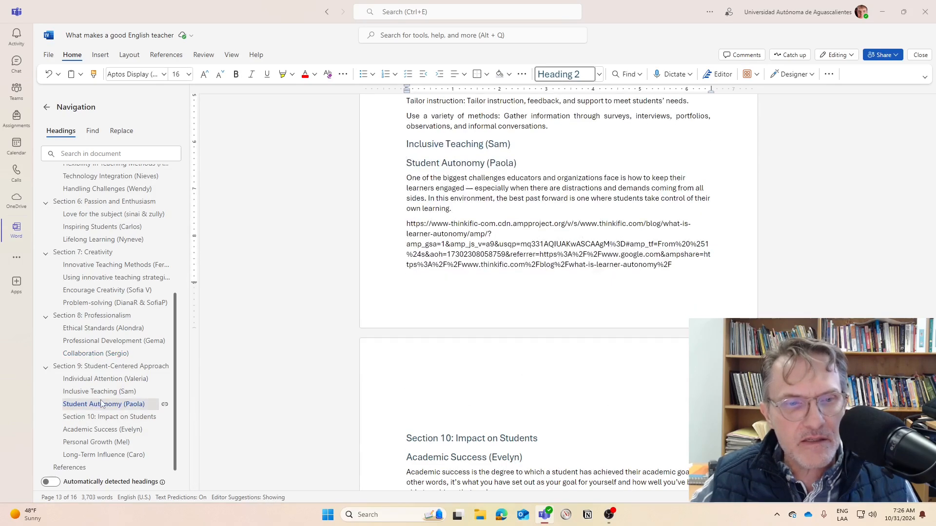
pyautogui.click(84, 418)
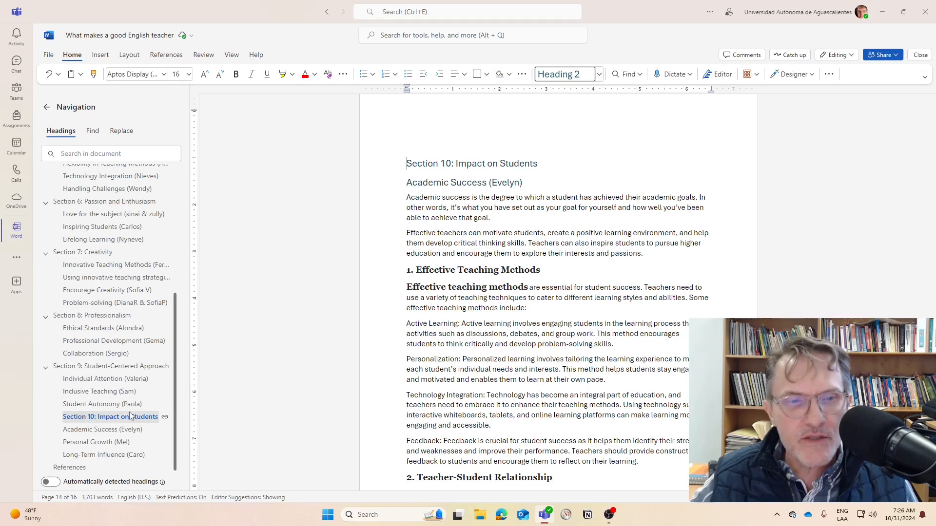
pyautogui.click(91, 405)
pyautogui.click(82, 417)
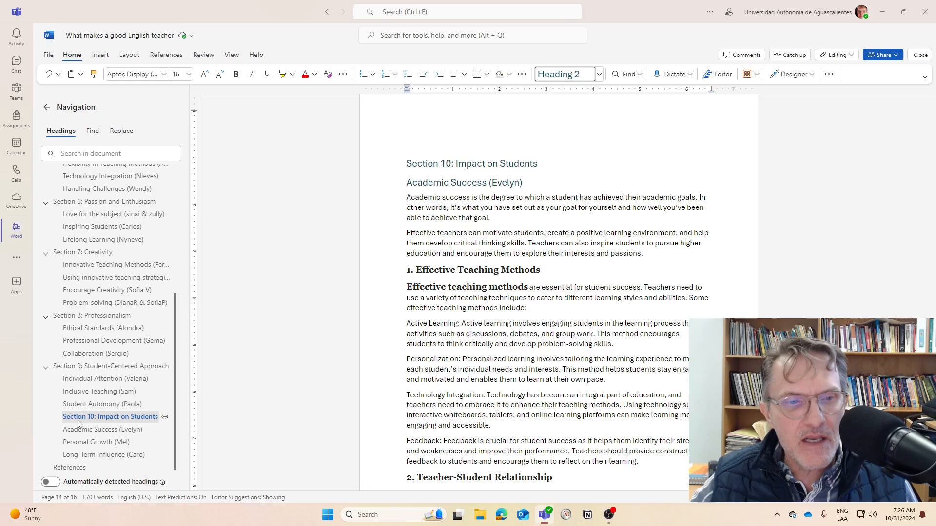
pyautogui.click(599, 74)
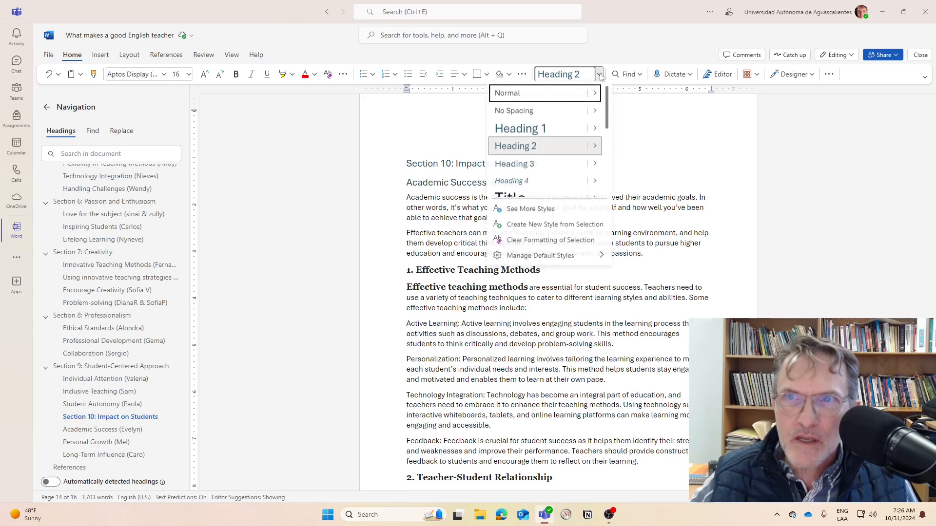
pyautogui.click(541, 128)
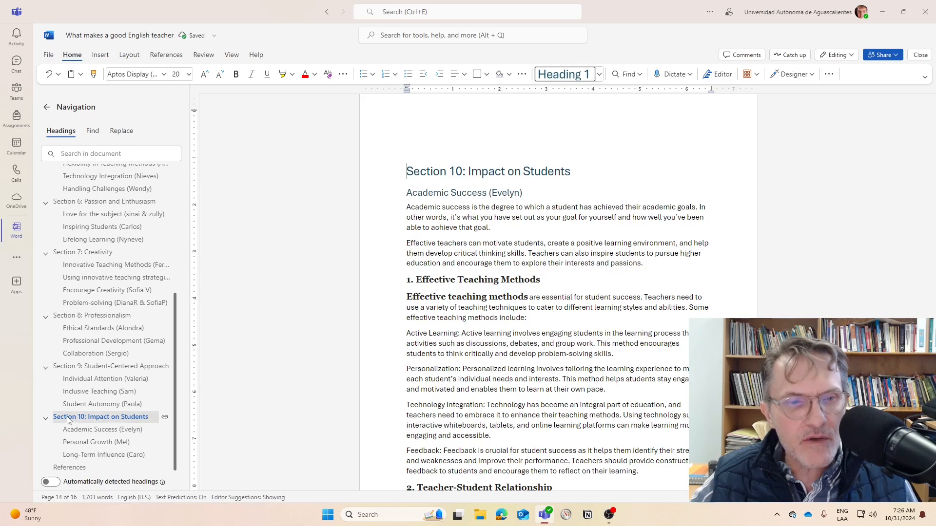
# Go through the Section 7 to Section 10 headings in the document outline to compare their levels
pyautogui.click(78, 367)
pyautogui.click(79, 417)
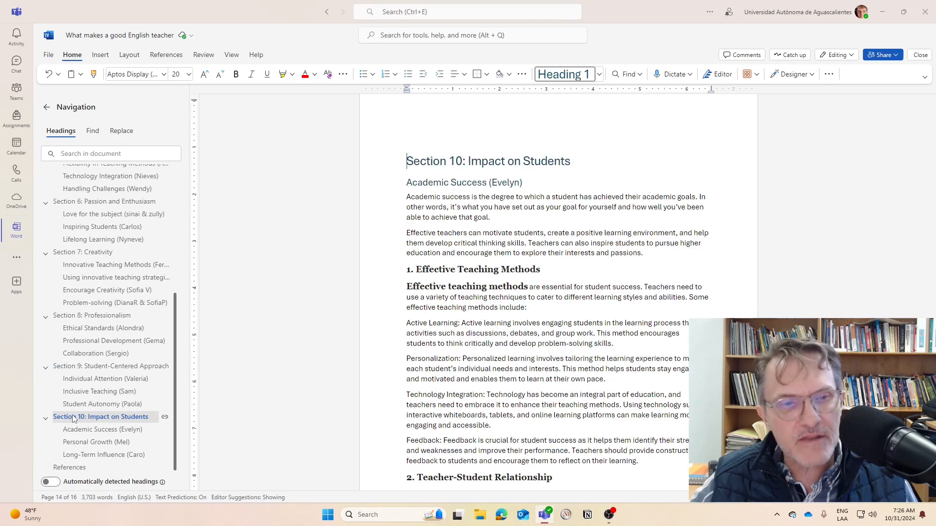
pyautogui.click(86, 367)
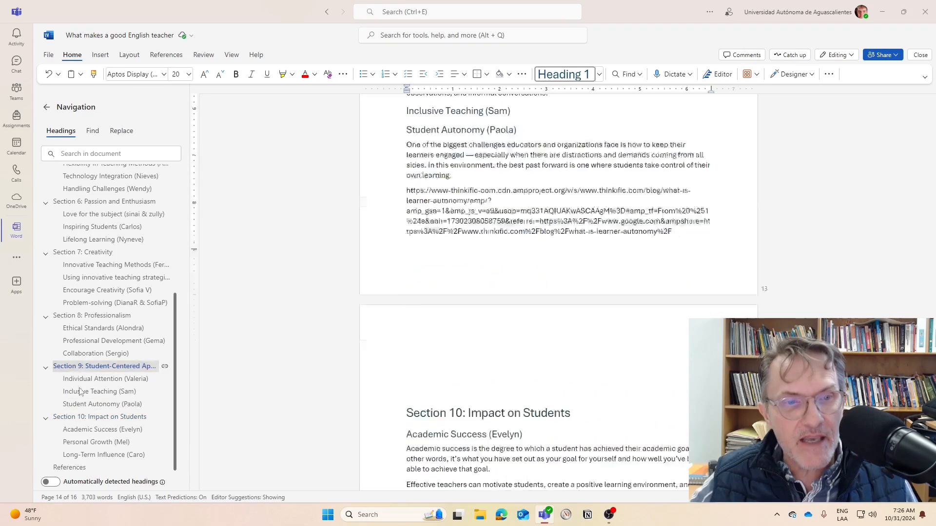
pyautogui.click(73, 420)
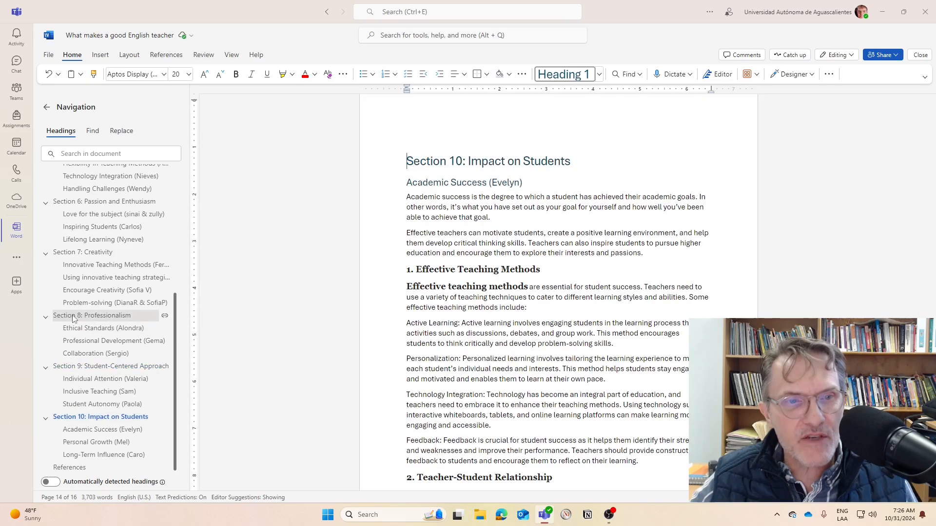
pyautogui.click(73, 316)
pyautogui.click(77, 253)
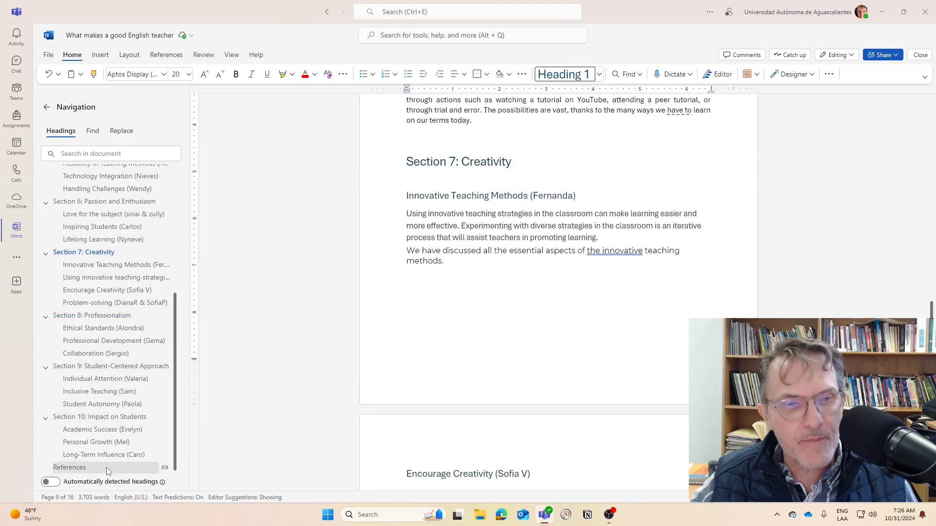
# Go to the References heading on the last page and set the empty line below it to the Normal style
pyautogui.click(92, 455)
pyautogui.click(71, 468)
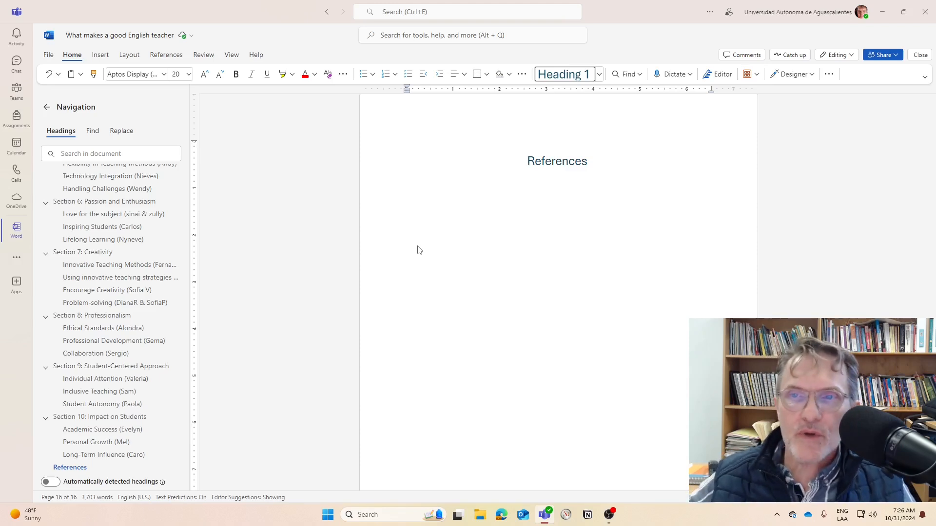
pyautogui.click(529, 189)
pyautogui.click(598, 164)
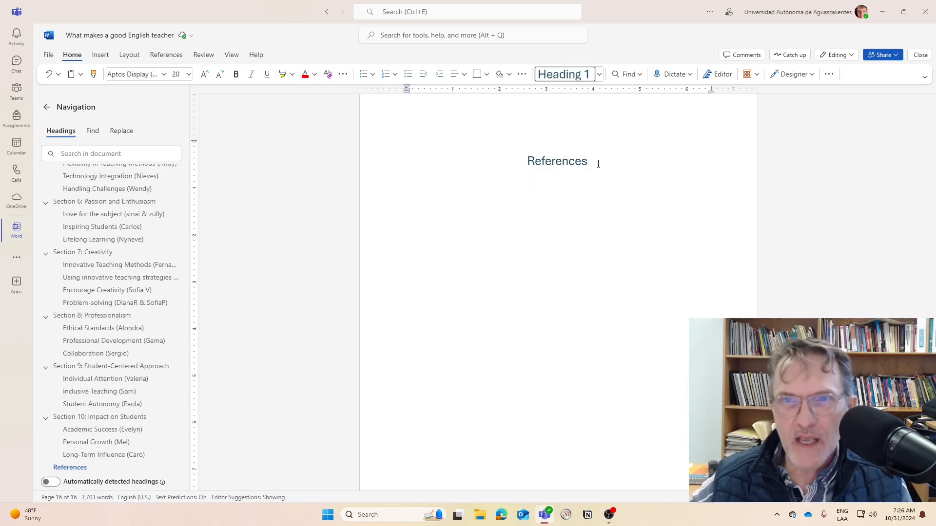
pyautogui.click(510, 199)
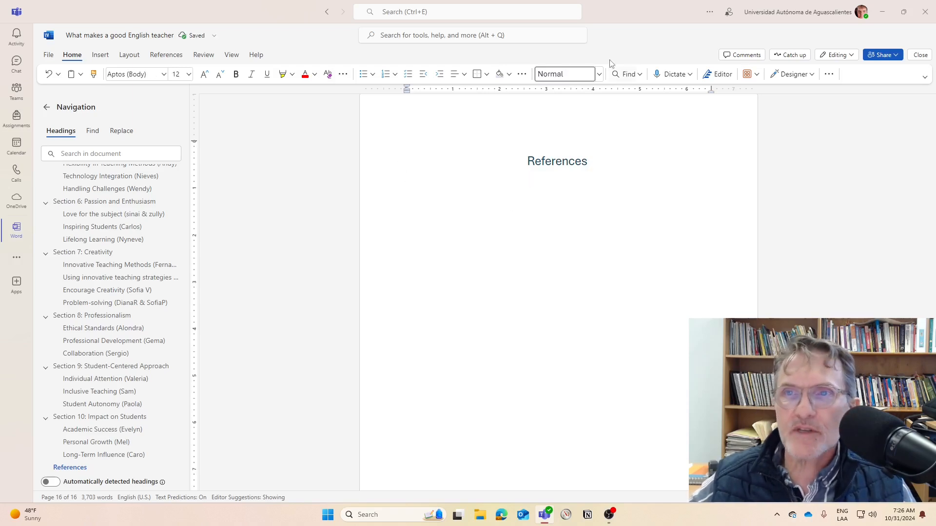
pyautogui.click(599, 73)
pyautogui.click(516, 92)
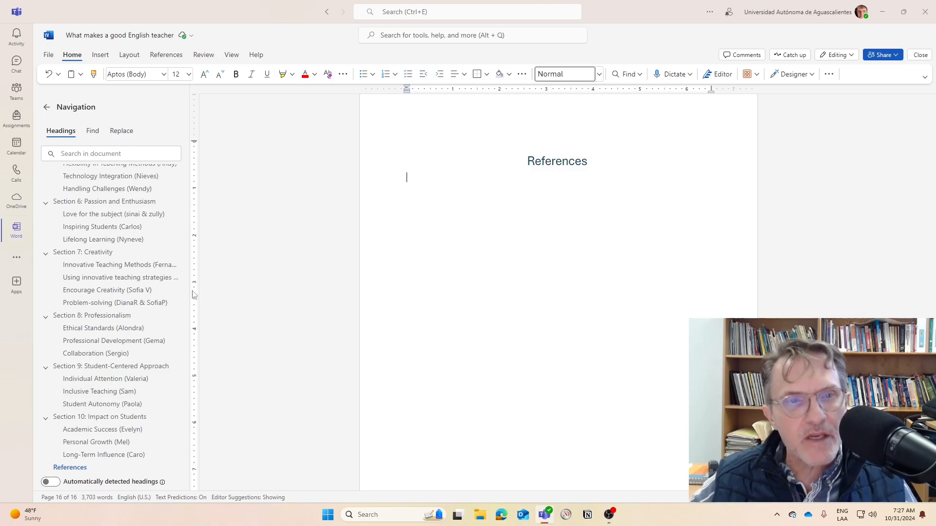
pyautogui.scroll(6, 196, 284)
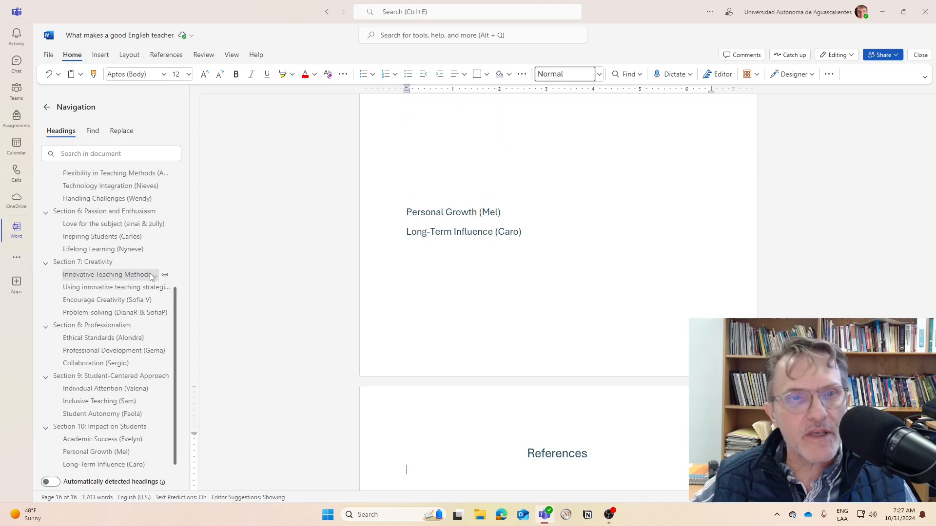
pyautogui.scroll(5, 146, 268)
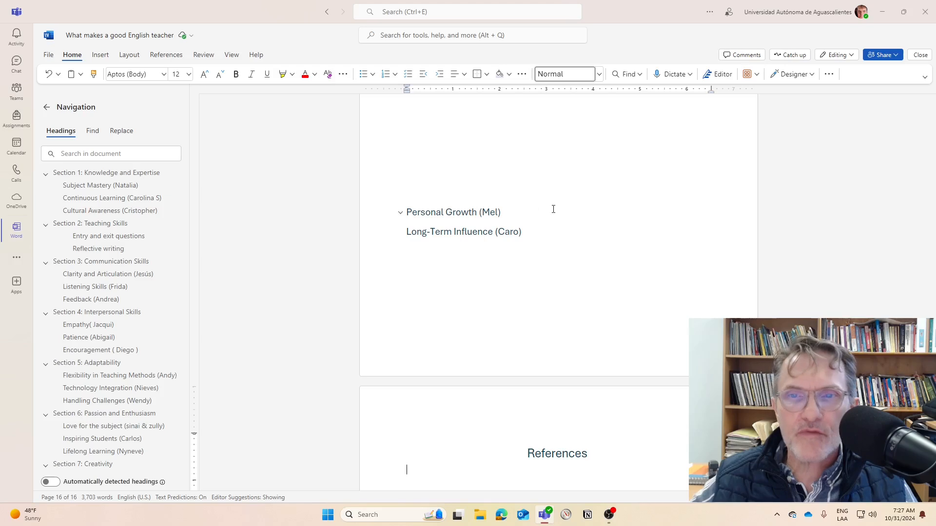
pyautogui.scroll(-6, 542, 224)
pyautogui.scroll(5, 542, 227)
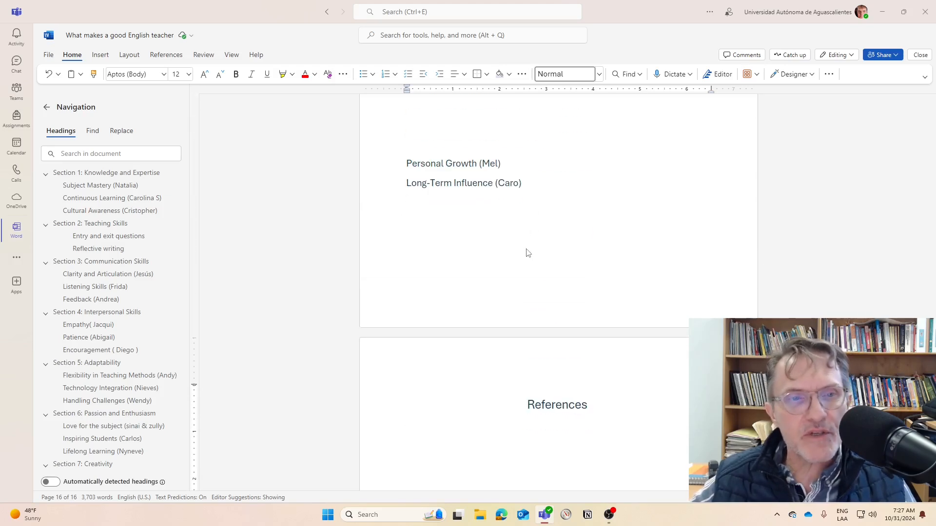
pyautogui.scroll(15, 432, 243)
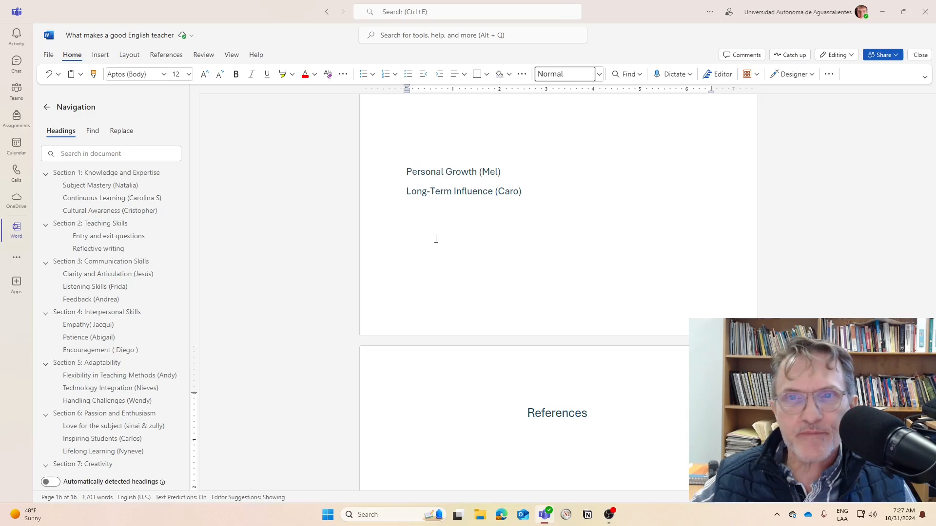